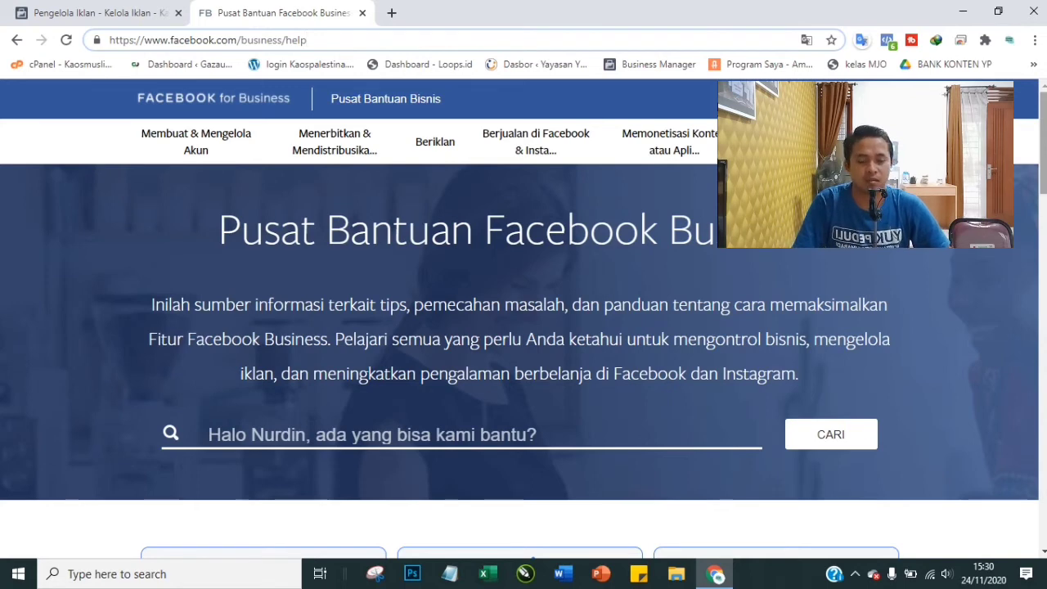
Select the help page's web address in the address bar, then deselect it and scroll the page
{"action": "mouse_move", "coordinate": [360, 117]}
{"action": "mouse_move", "coordinate": [308, 40]}
{"action": "left_mouse_down"}
{"action": "mouse_move", "coordinate": [114, 49]}
{"action": "mouse_move", "coordinate": [116, 37]}
{"action": "mouse_move", "coordinate": [296, 34]}
{"action": "left_mouse_up"}
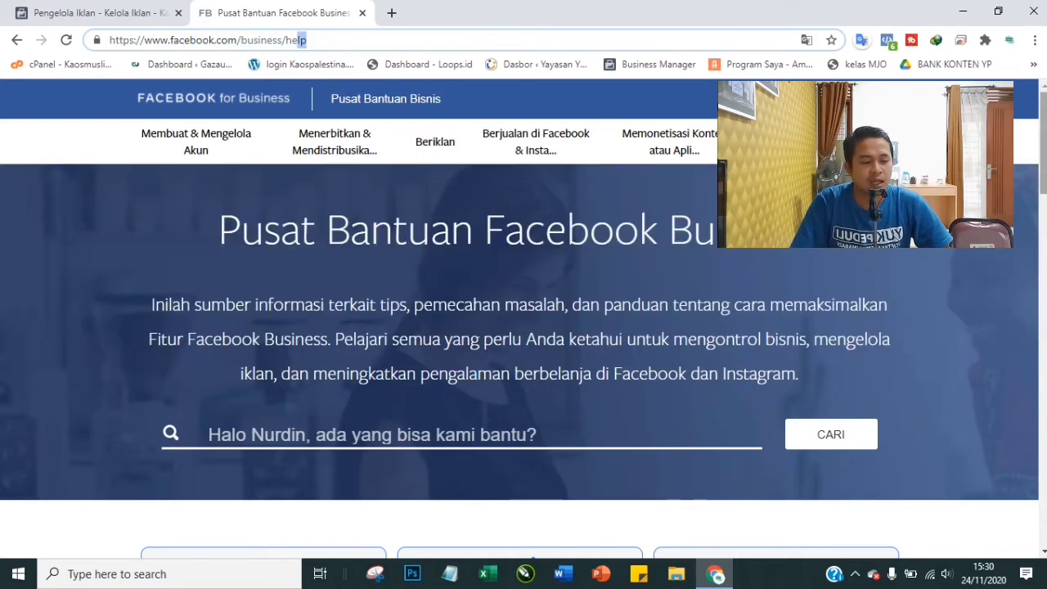
{"action": "left_click", "coordinate": [1016, 194]}
{"action": "scroll", "coordinate": [523, 319], "scroll_direction": "down", "scroll_amount": 8}
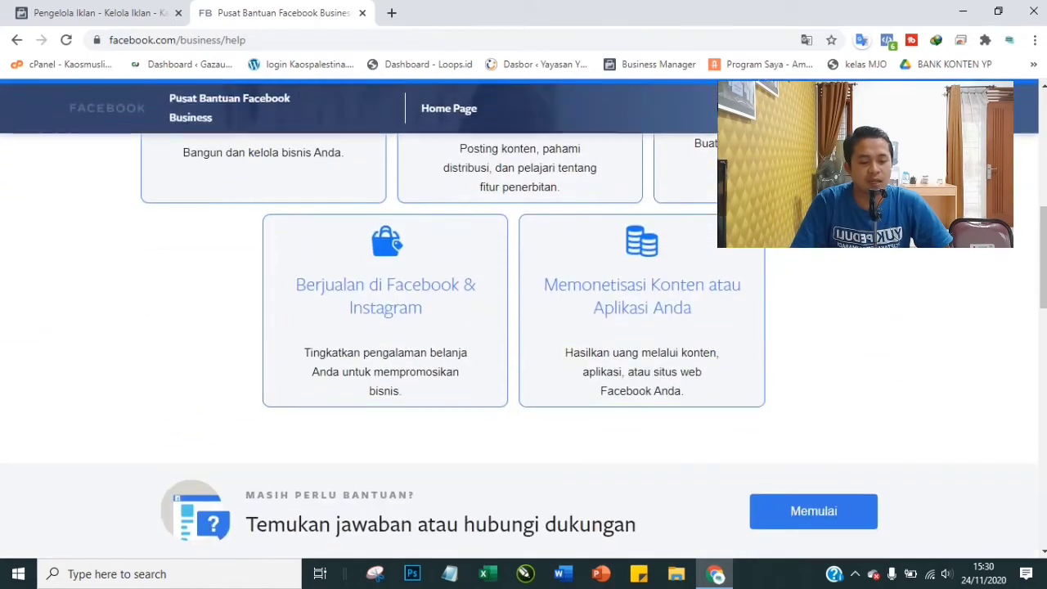
{"action": "scroll", "coordinate": [357, 210], "scroll_direction": "up", "scroll_amount": 5}
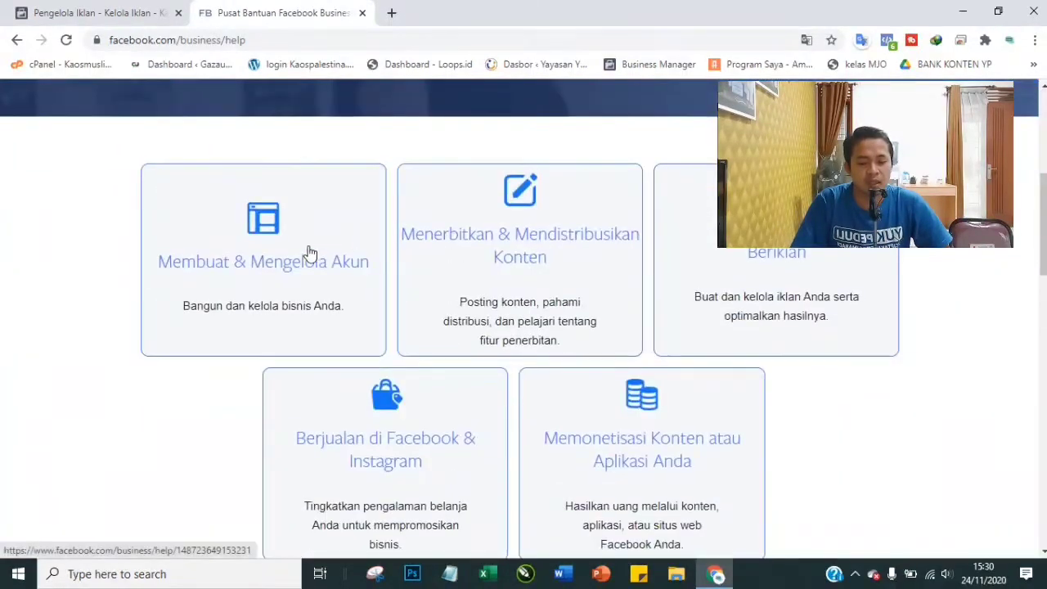
{"action": "scroll", "coordinate": [809, 260], "scroll_direction": "down", "scroll_amount": 5}
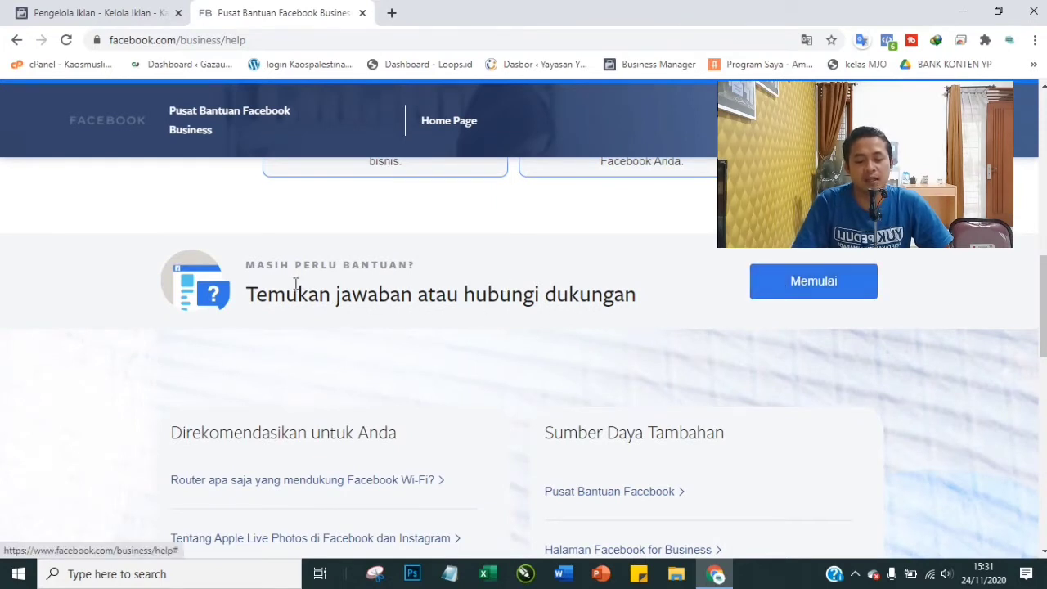
Start the support wizard, pick Penagihan & Pembayaran, and ask to talk to a representative
{"action": "left_click", "coordinate": [808, 291]}
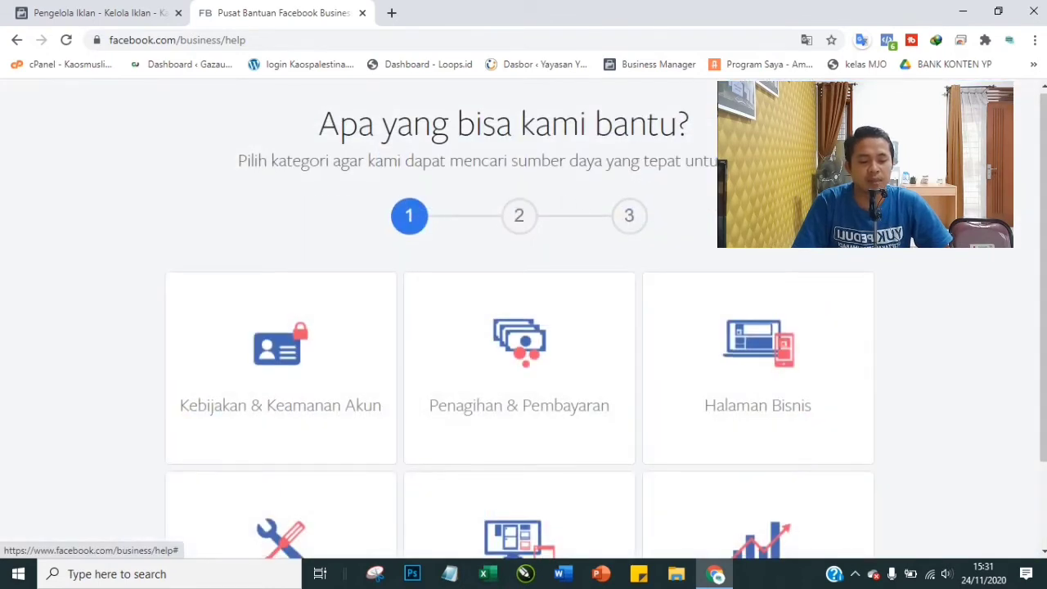
{"action": "scroll", "coordinate": [806, 292], "scroll_direction": "down", "scroll_amount": 2}
{"action": "scroll", "coordinate": [525, 250], "scroll_direction": "up", "scroll_amount": 2}
{"action": "scroll", "coordinate": [519, 268], "scroll_direction": "down", "scroll_amount": 2}
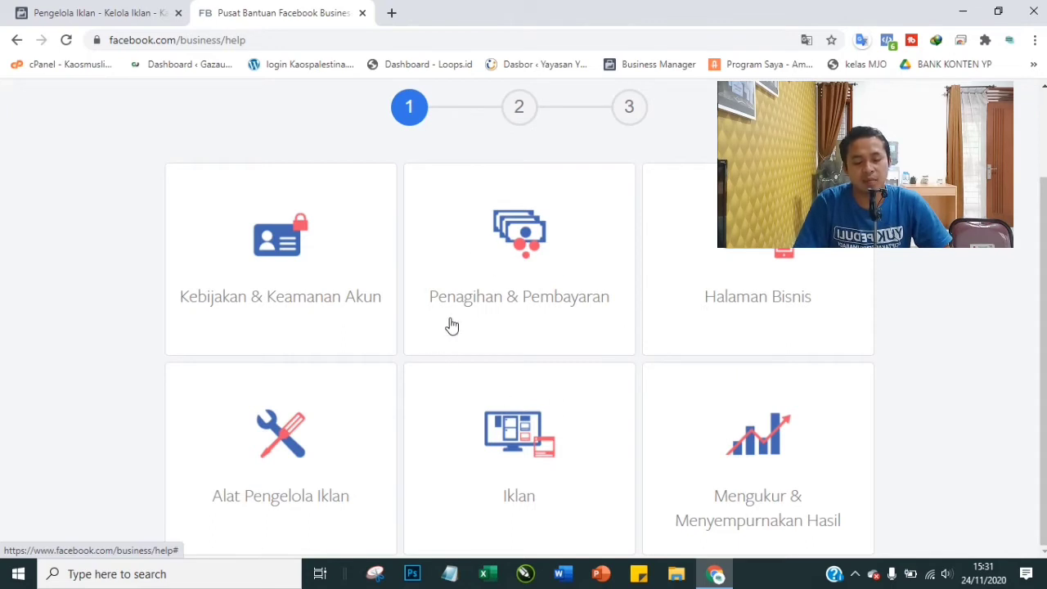
{"action": "left_click", "coordinate": [515, 250]}
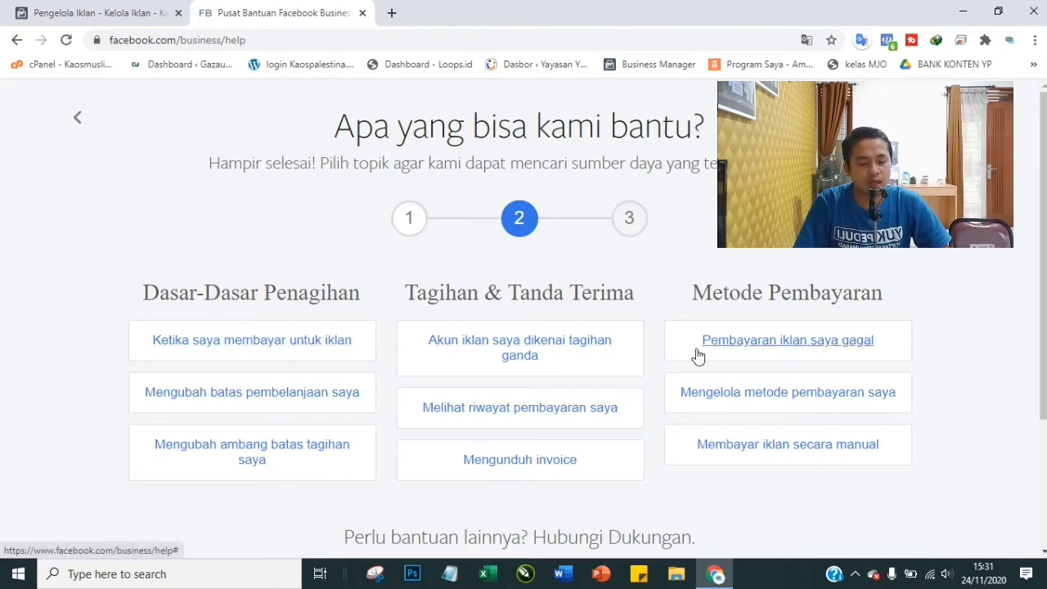
{"action": "scroll", "coordinate": [621, 409], "scroll_direction": "down", "scroll_amount": 3}
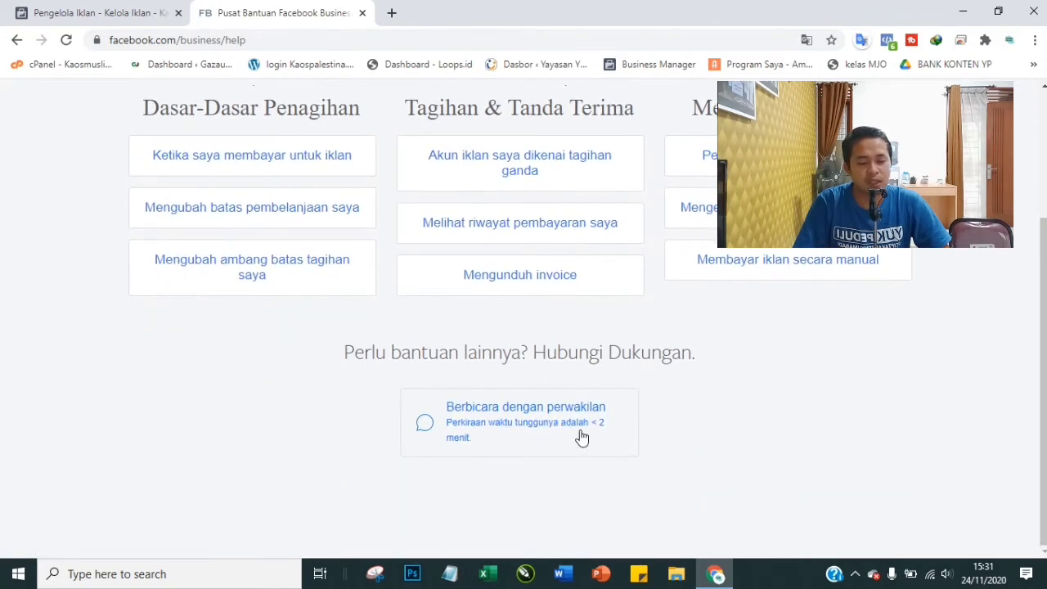
{"action": "left_click", "coordinate": [519, 428]}
Scroll down the contact form and put the cursor in the Email field
{"action": "scroll", "coordinate": [582, 286], "scroll_direction": "down", "scroll_amount": 2}
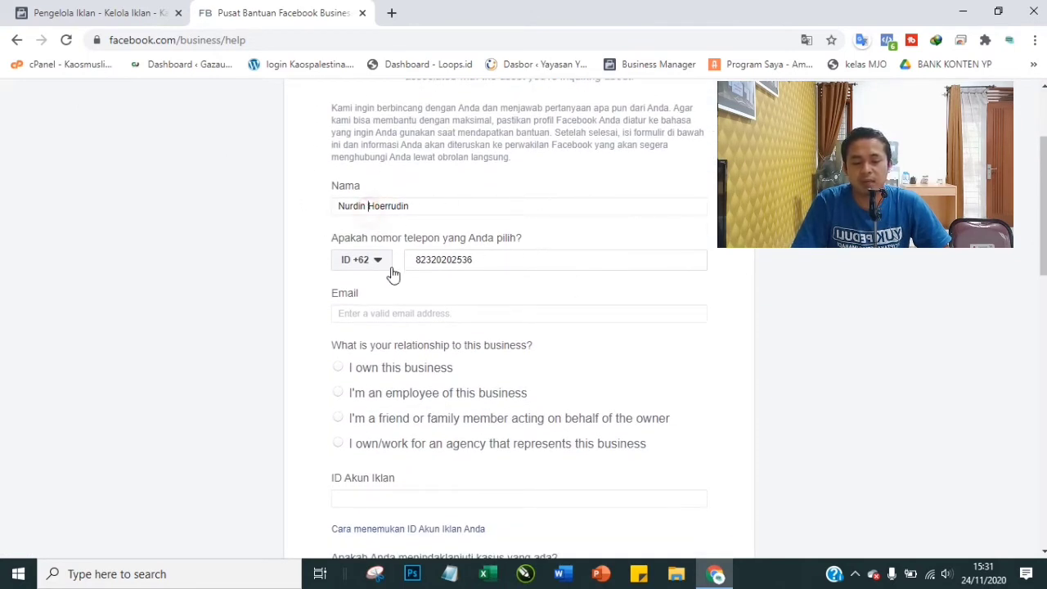
{"action": "scroll", "coordinate": [446, 278], "scroll_direction": "down", "scroll_amount": 1}
{"action": "left_click", "coordinate": [426, 238]}
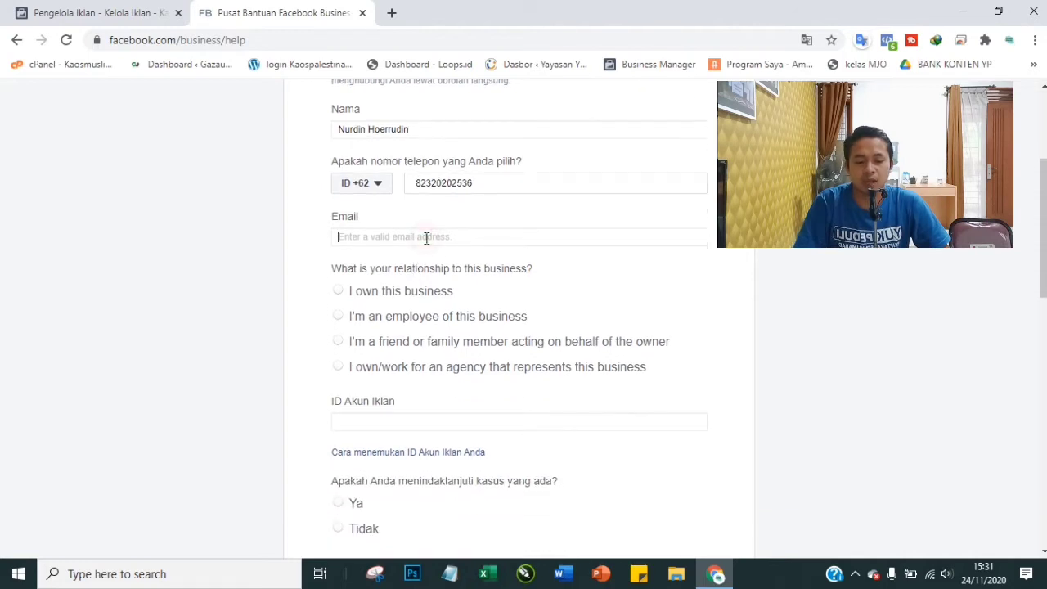
Choose 'I own this business' as the relationship, then move to the ID Akun Iklan field
{"action": "scroll", "coordinate": [426, 238], "scroll_direction": "down", "scroll_amount": 1}
{"action": "scroll", "coordinate": [426, 237], "scroll_direction": "down", "scroll_amount": 1}
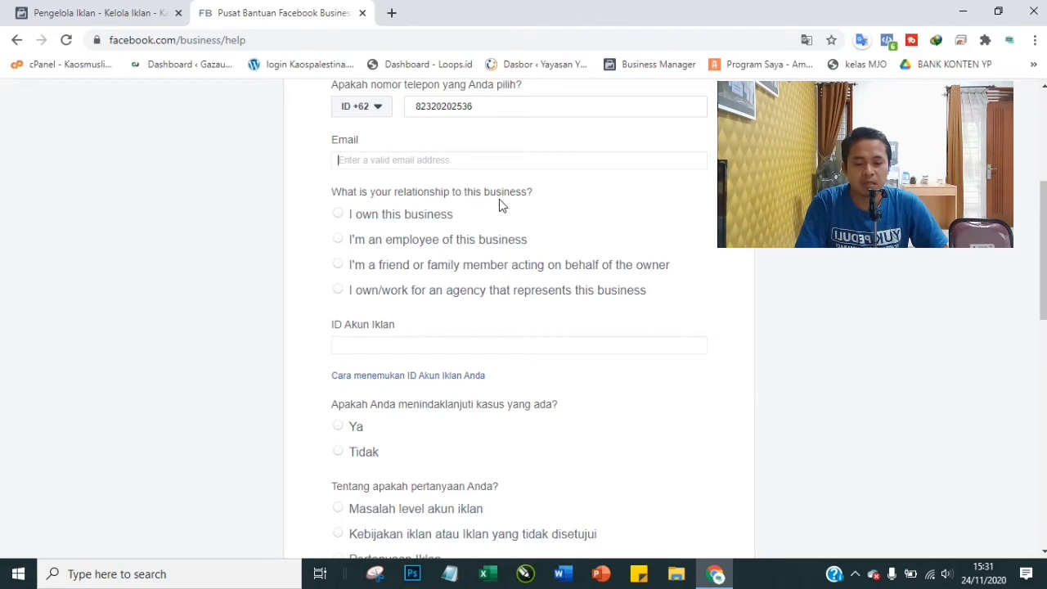
{"action": "left_click", "coordinate": [407, 216]}
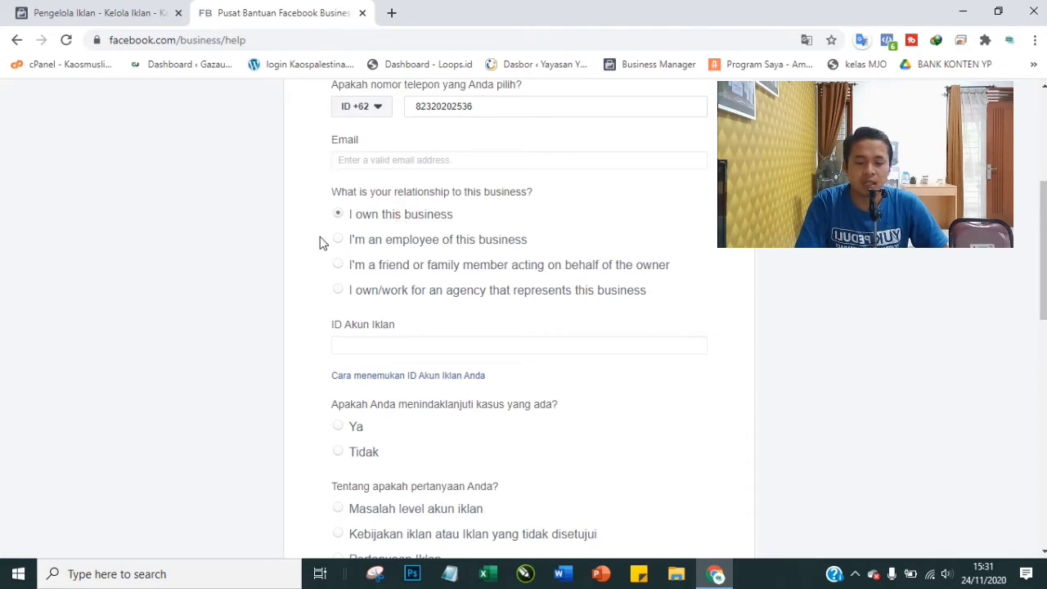
{"action": "scroll", "coordinate": [397, 265], "scroll_direction": "down", "scroll_amount": 1}
{"action": "scroll", "coordinate": [399, 274], "scroll_direction": "down", "scroll_amount": 2}
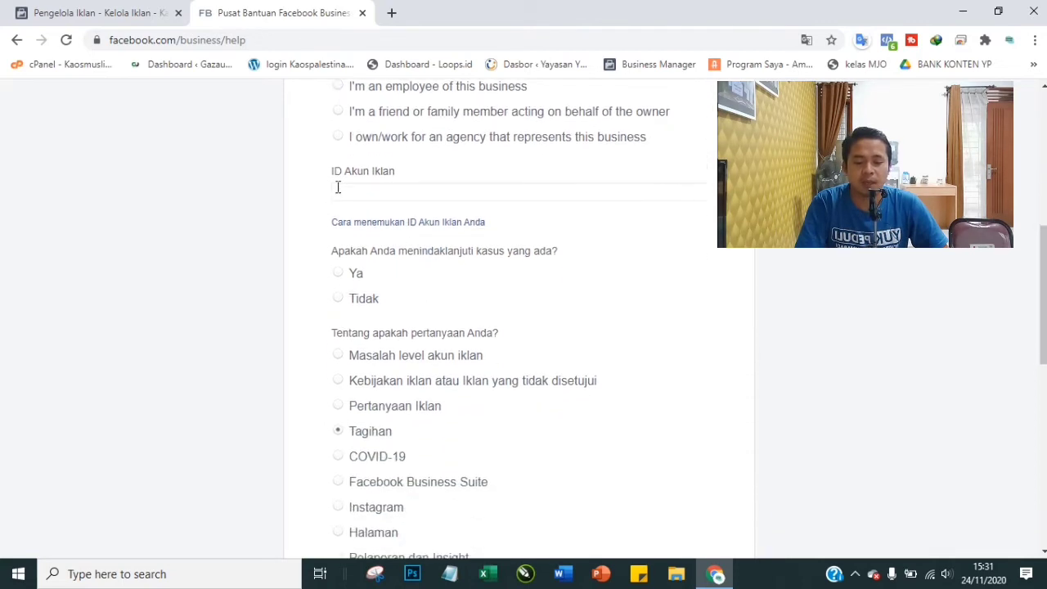
{"action": "left_click_drag", "start_coordinate": [333, 174], "coordinate": [409, 170]}
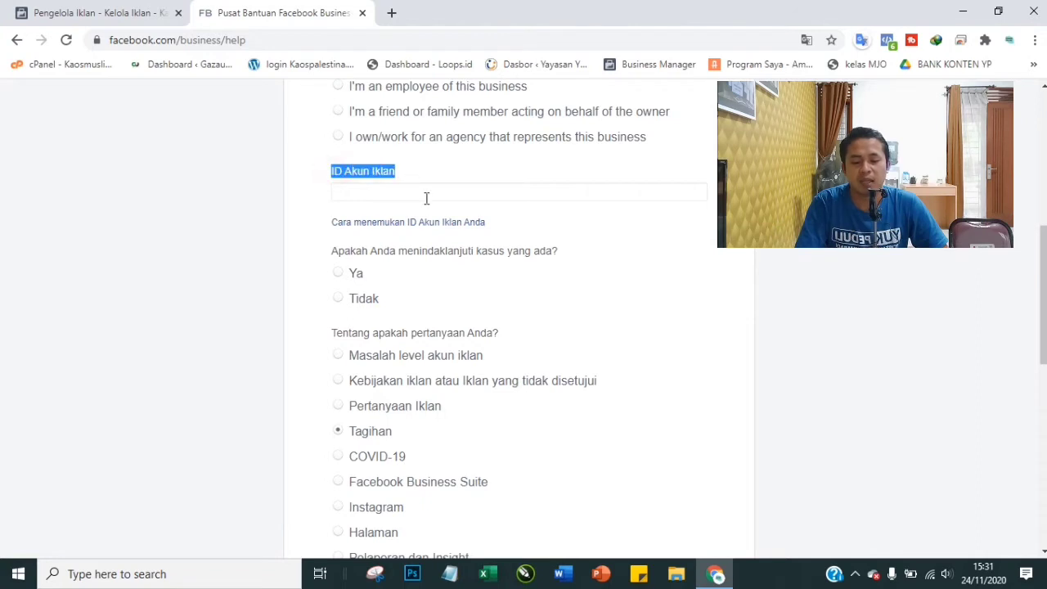
{"action": "left_click", "coordinate": [412, 174]}
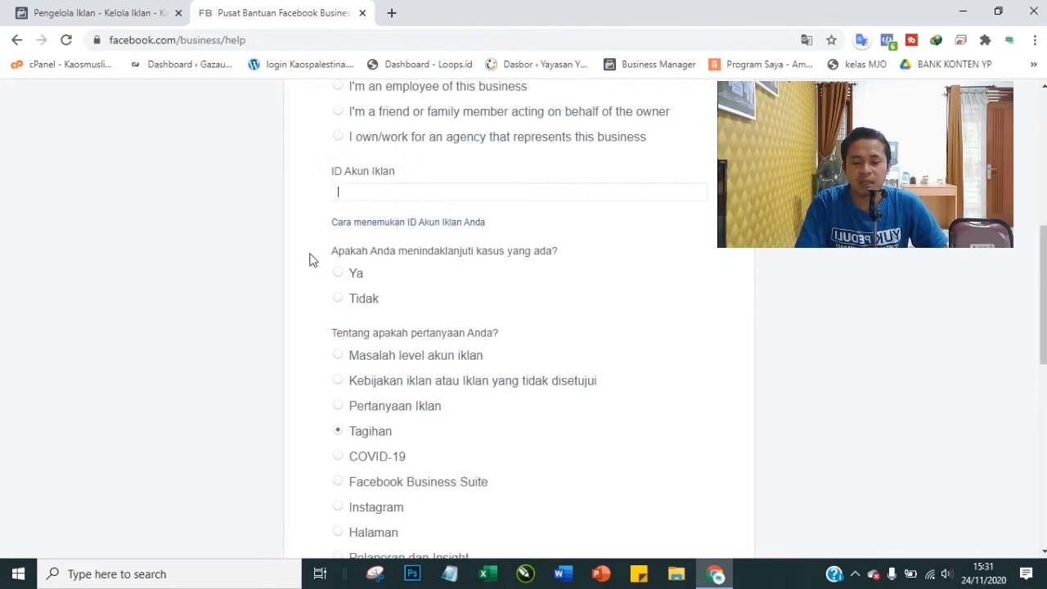
Copy the act= ad account ID from the Ads Manager address and paste it into ID Akun Iklan
{"action": "left_click", "coordinate": [86, 9]}
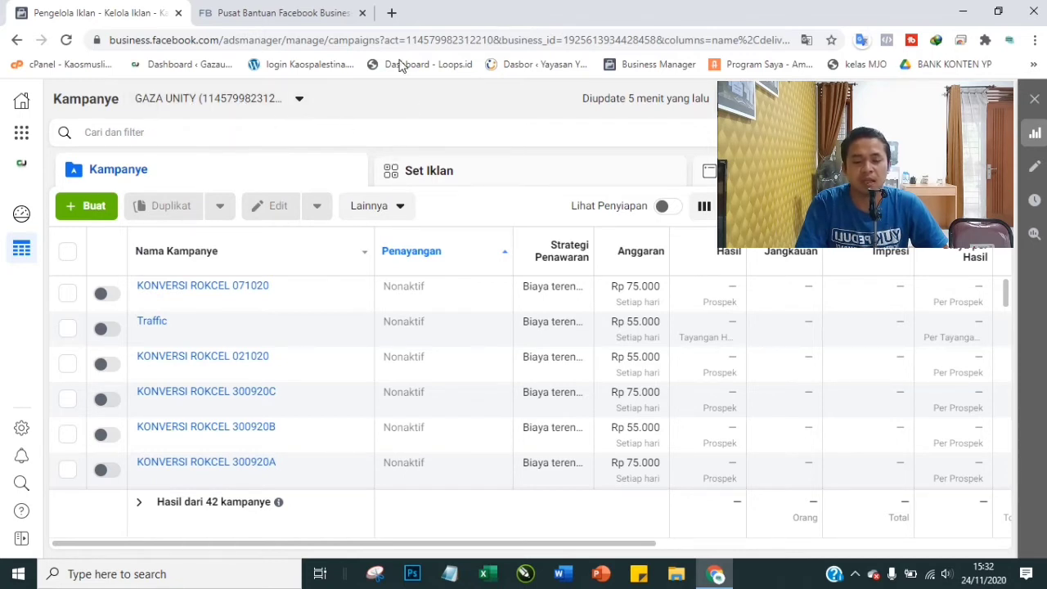
{"action": "left_click_drag", "start_coordinate": [407, 42], "coordinate": [493, 45]}
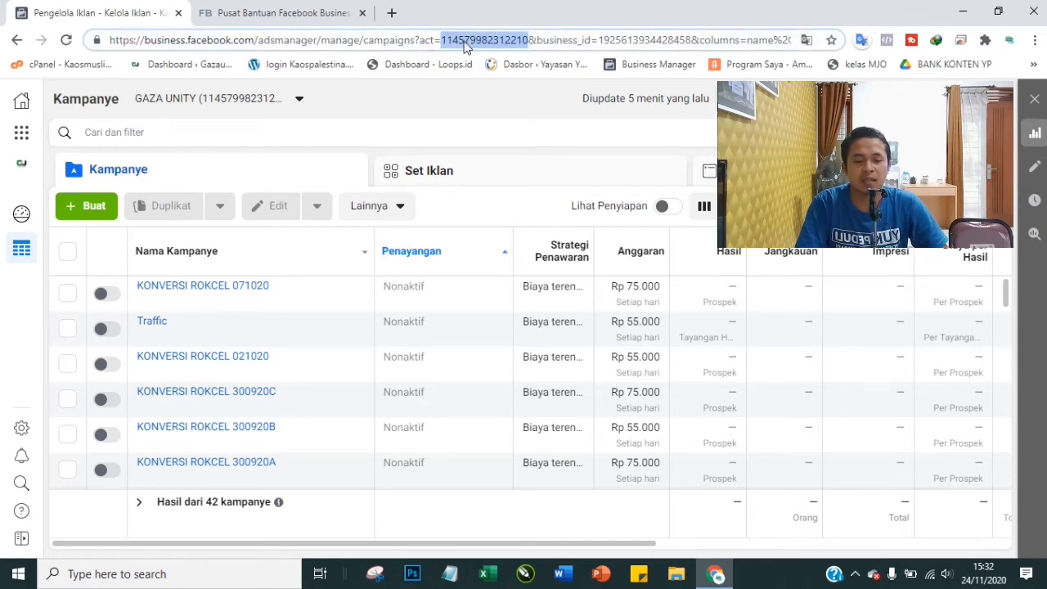
{"action": "right_click", "coordinate": [465, 46]}
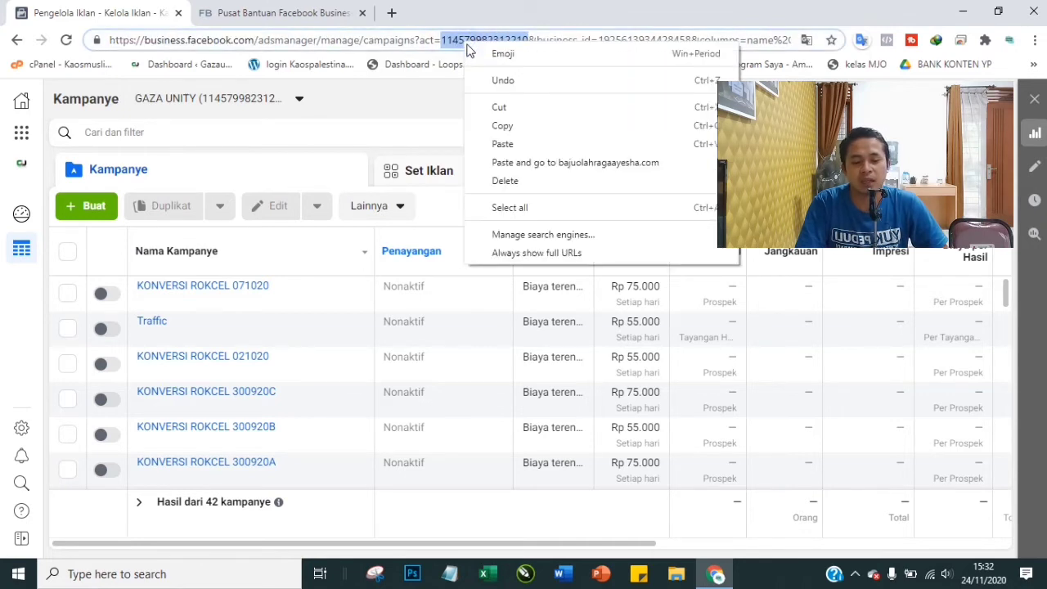
{"action": "left_click", "coordinate": [496, 128]}
{"action": "key", "text": "ctrl+Tab"}
{"action": "left_click", "coordinate": [388, 189]}
{"action": "key", "text": "ctrl+v"}
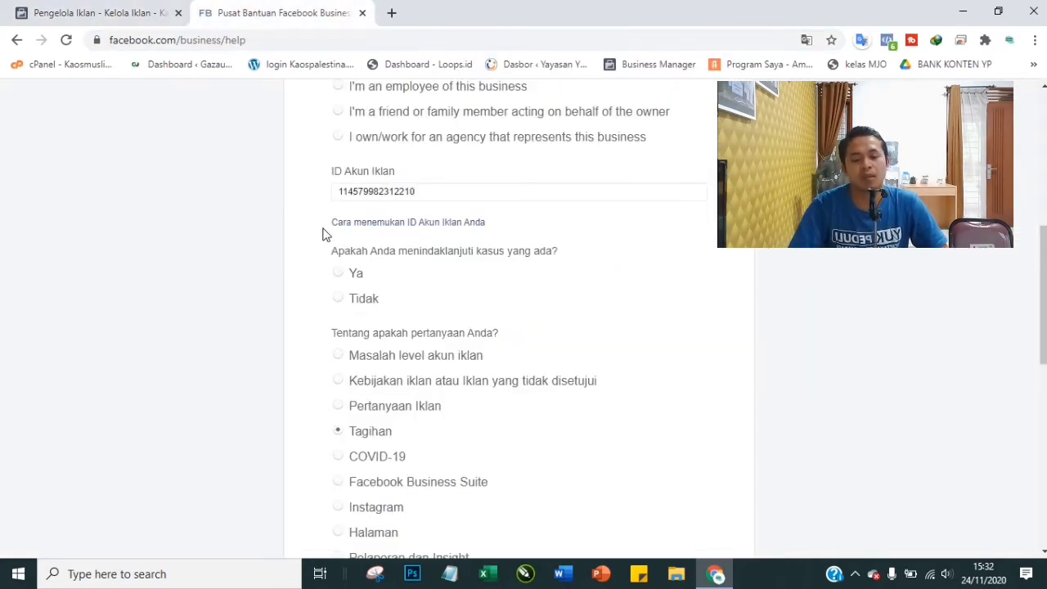
Answer Tidak to following up an existing case and set the question topic to Pertanyaan Iklan
{"action": "scroll", "coordinate": [305, 218], "scroll_direction": "down", "scroll_amount": 1}
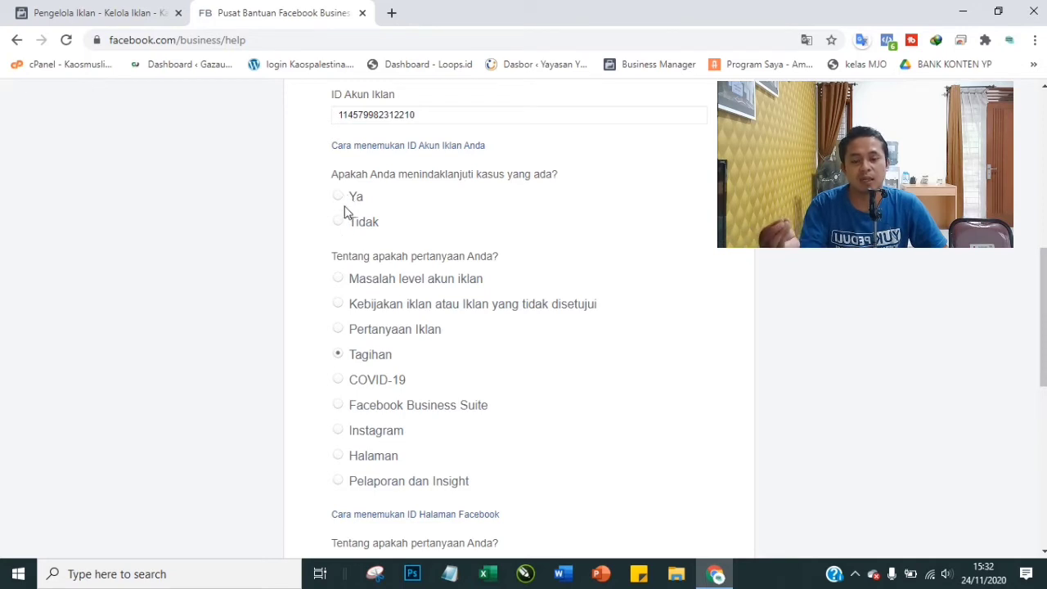
{"action": "left_click", "coordinate": [346, 221]}
{"action": "scroll", "coordinate": [321, 274], "scroll_direction": "down", "scroll_amount": 1}
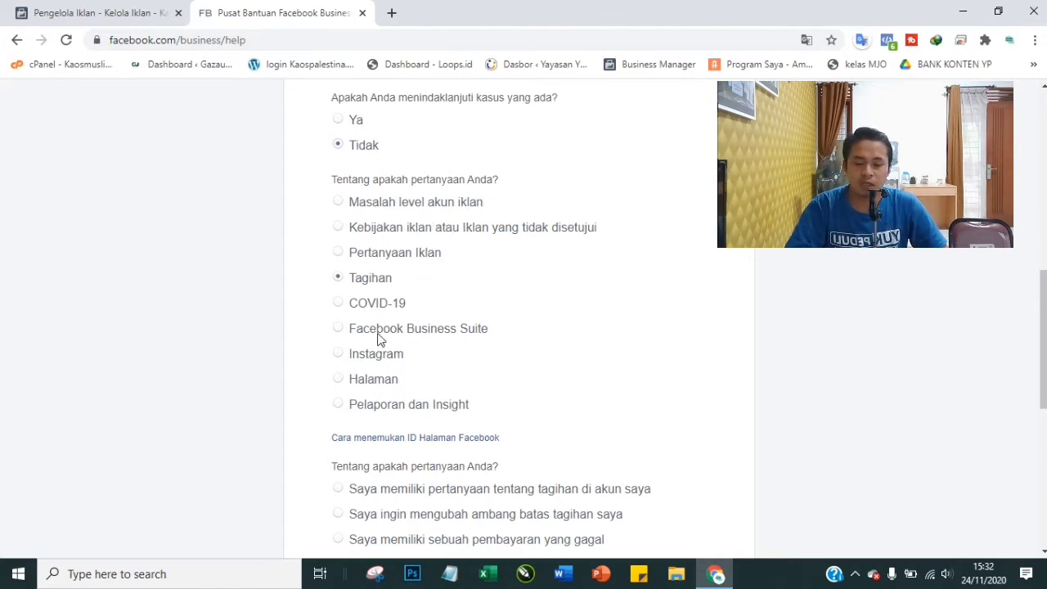
{"action": "left_click", "coordinate": [367, 254]}
Mark the question as 'Iklan saya sedang menunggu tinjauan' and go to the Judul Subjek field
{"action": "scroll", "coordinate": [427, 264], "scroll_direction": "down", "scroll_amount": 2}
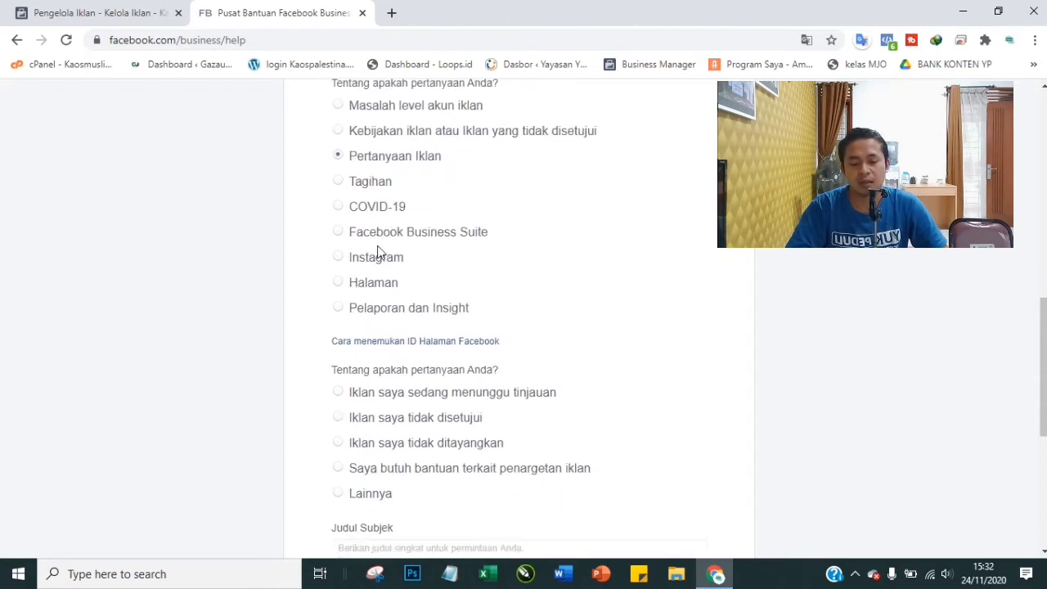
{"action": "scroll", "coordinate": [564, 225], "scroll_direction": "down", "scroll_amount": 2}
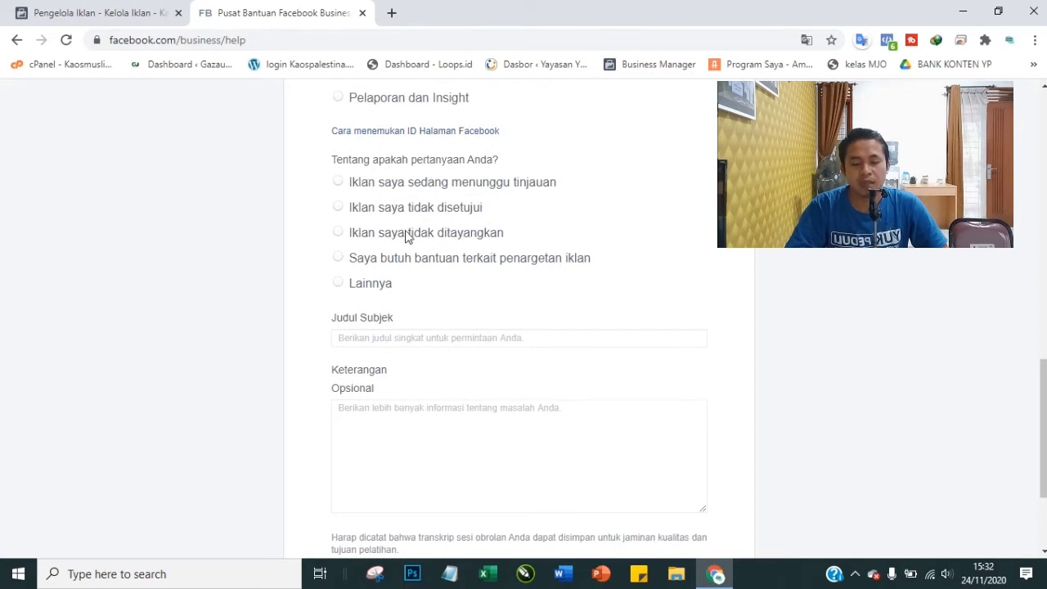
{"action": "left_click", "coordinate": [339, 183]}
{"action": "scroll", "coordinate": [285, 222], "scroll_direction": "down", "scroll_amount": 2}
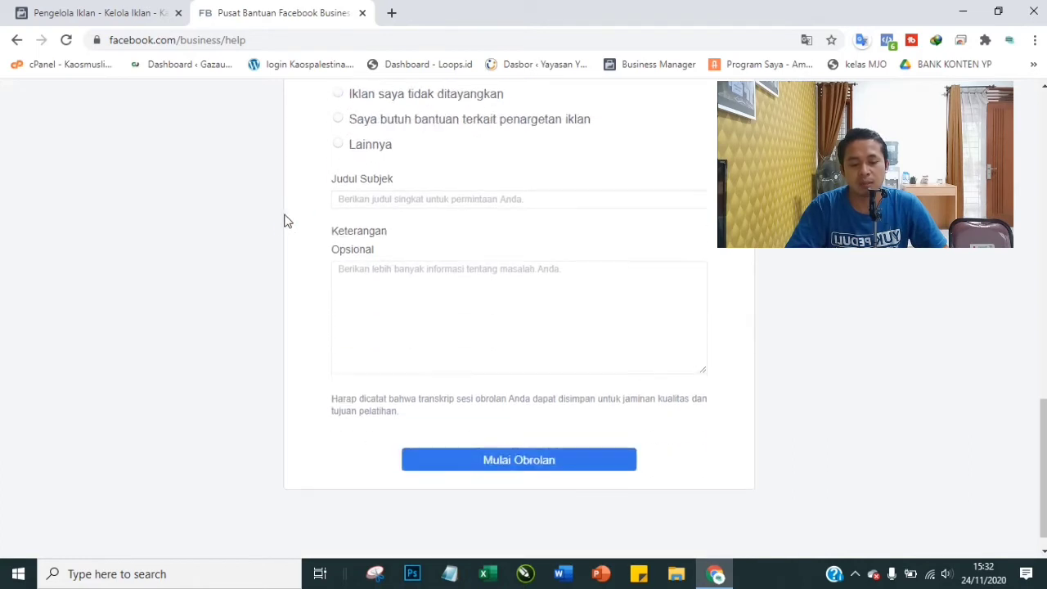
{"action": "left_click", "coordinate": [509, 179]}
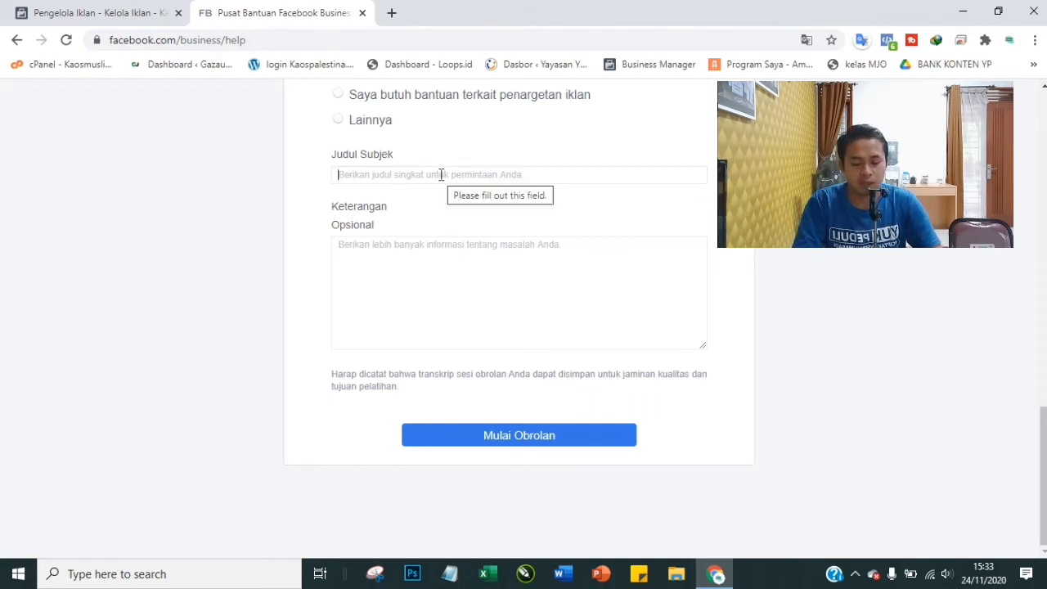
Enter the subject 'tanya seputar masalah', removing the stray 'ik', and begin the Keterangan description
{"action": "type", "text": "tanya"}
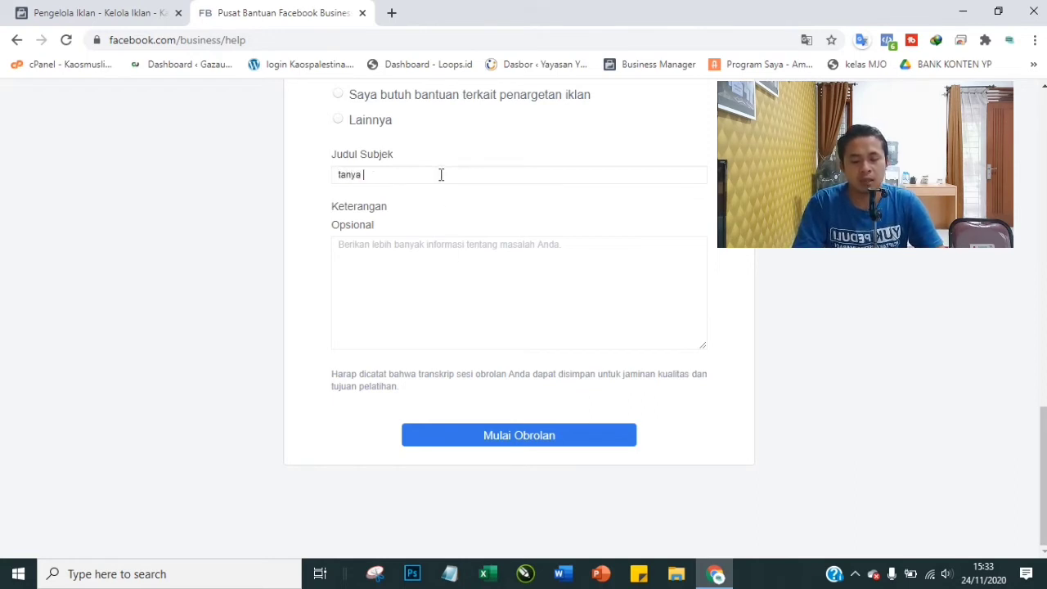
{"action": "type", "text": " seputar i"}
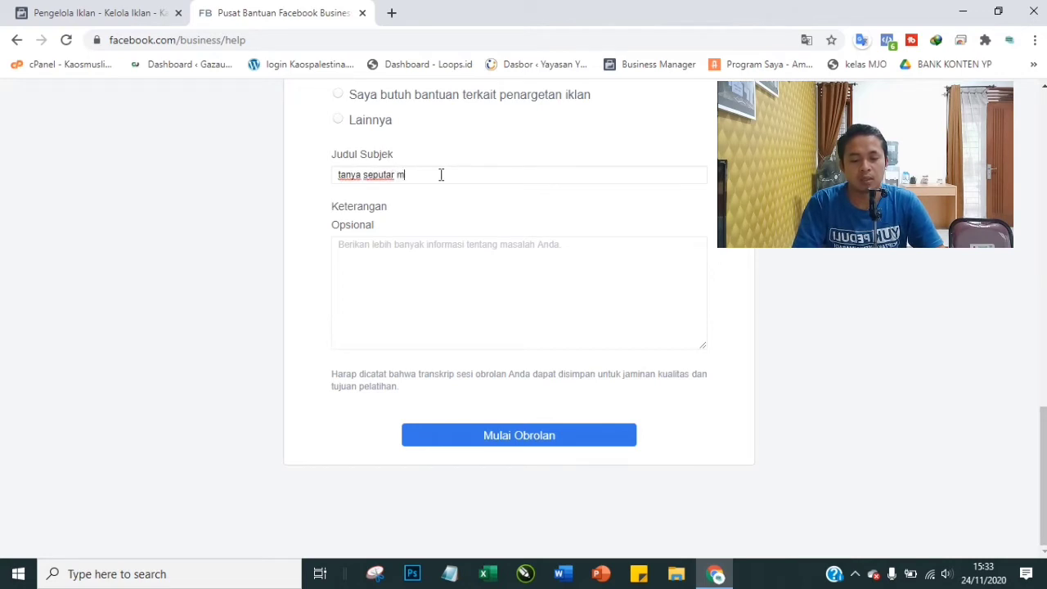
{"action": "type", "text": "asalah ikl"}
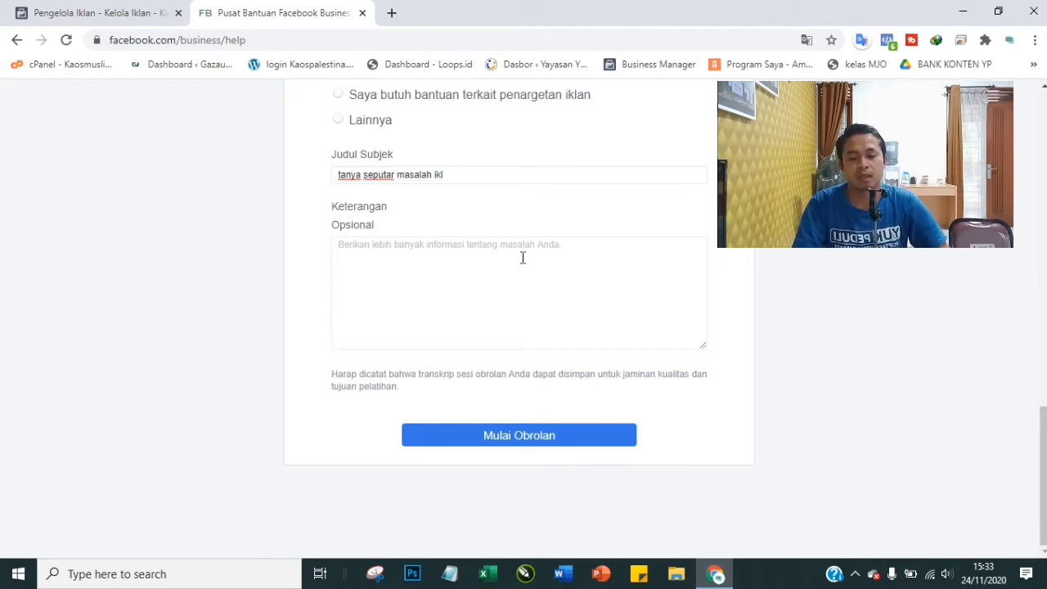
{"action": "left_click", "coordinate": [460, 174]}
{"action": "left_click_drag", "start_coordinate": [461, 174], "coordinate": [435, 170]}
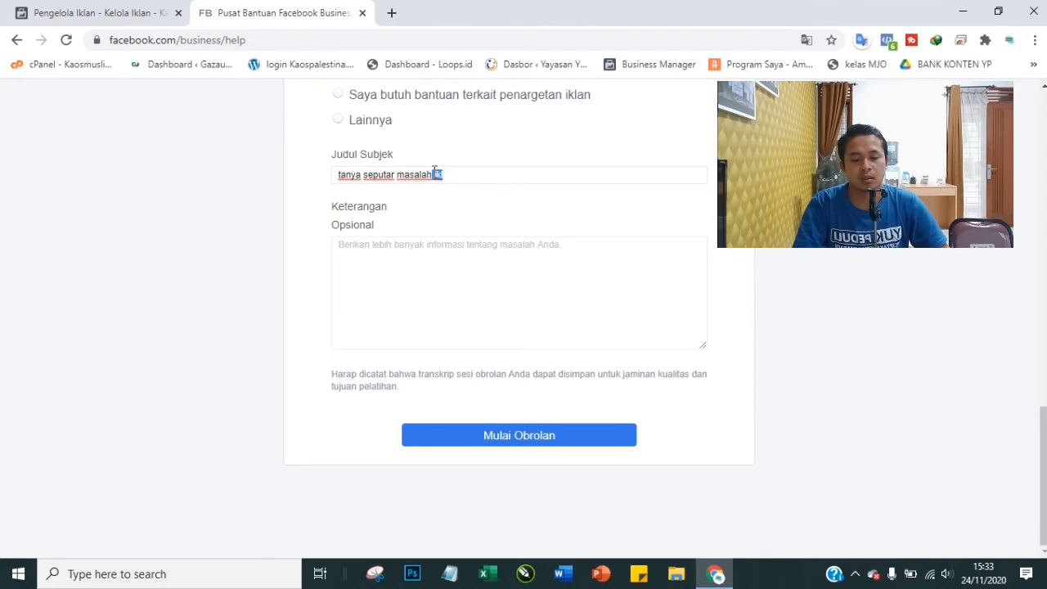
{"action": "key", "text": "BackSpace"}
{"action": "left_click", "coordinate": [396, 263]}
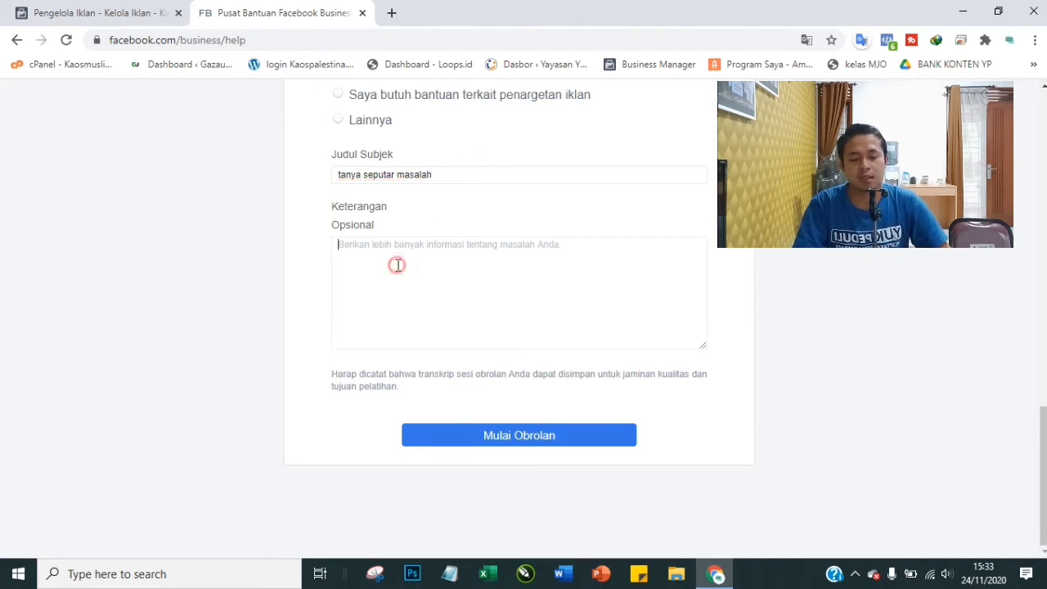
{"action": "type", "text": "ke"}
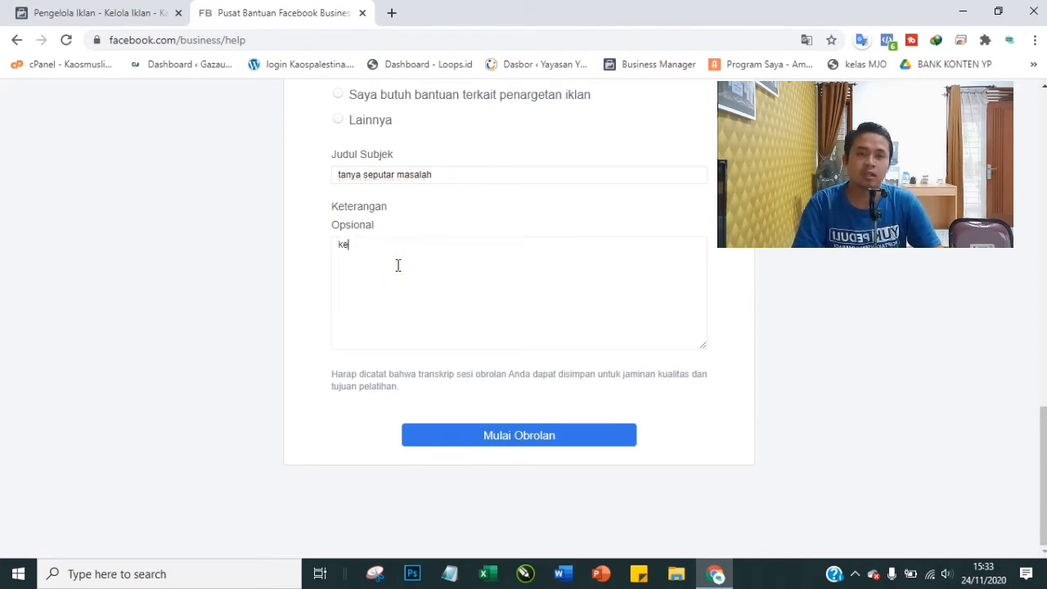
{"action": "type", "text": "napa akun iklan saya tidak bisa memuat url"}
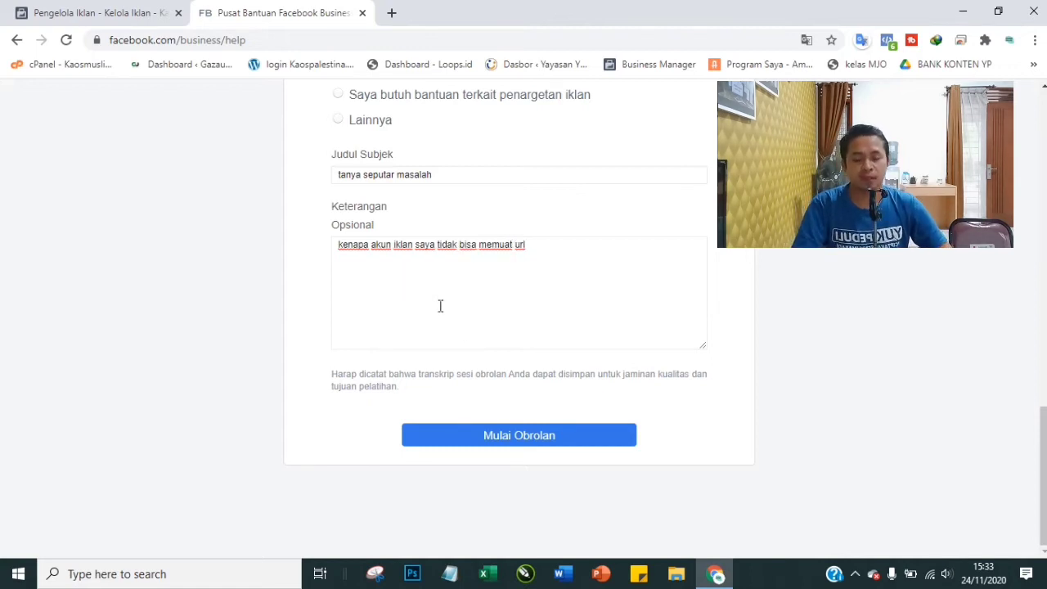
Submit the chat request, correct the e-mail address rejected as invalid, and submit again
{"action": "left_click", "coordinate": [533, 442]}
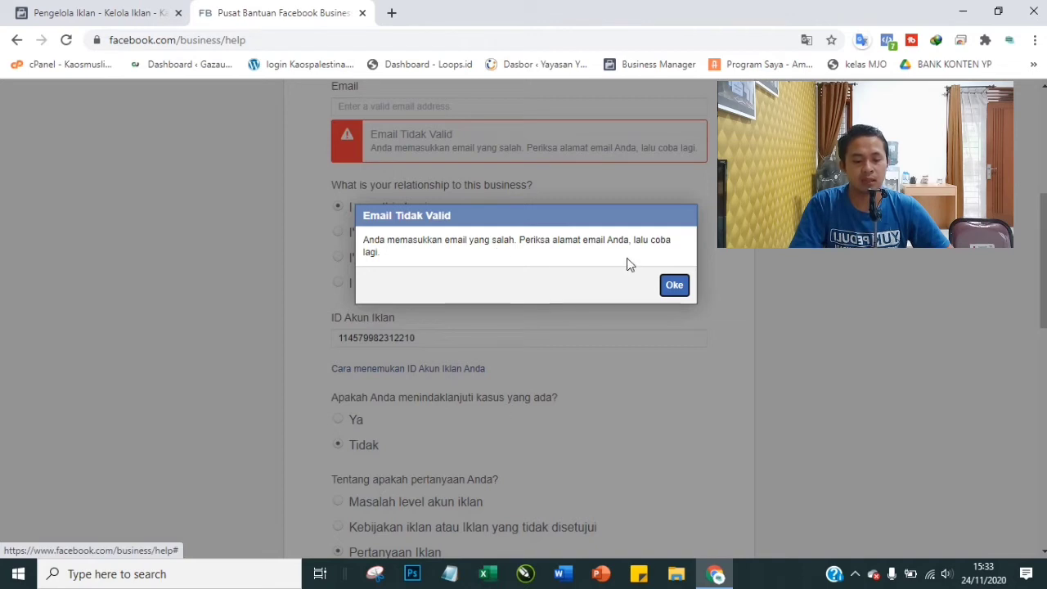
{"action": "left_click", "coordinate": [675, 286]}
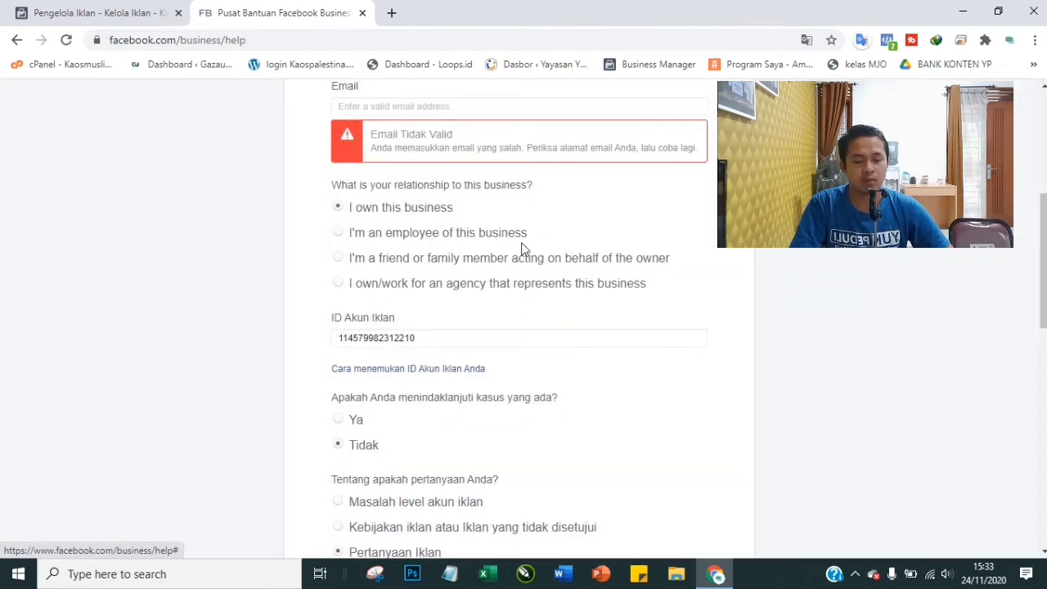
{"action": "scroll", "coordinate": [521, 242], "scroll_direction": "up", "scroll_amount": 2}
{"action": "left_click", "coordinate": [394, 260]}
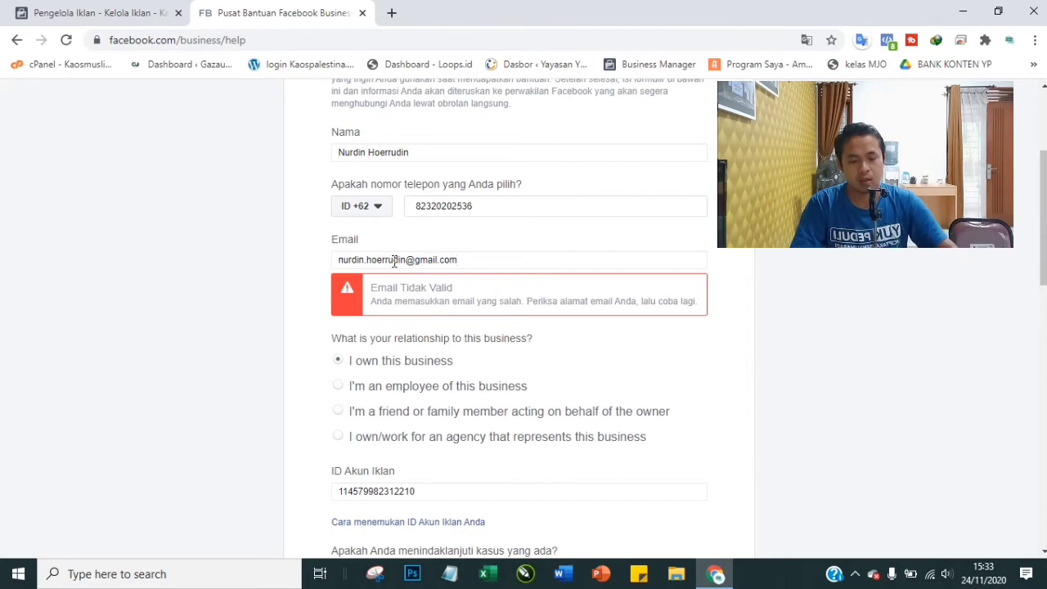
{"action": "scroll", "coordinate": [532, 243], "scroll_direction": "down", "scroll_amount": 4}
{"action": "scroll", "coordinate": [460, 193], "scroll_direction": "down", "scroll_amount": 10}
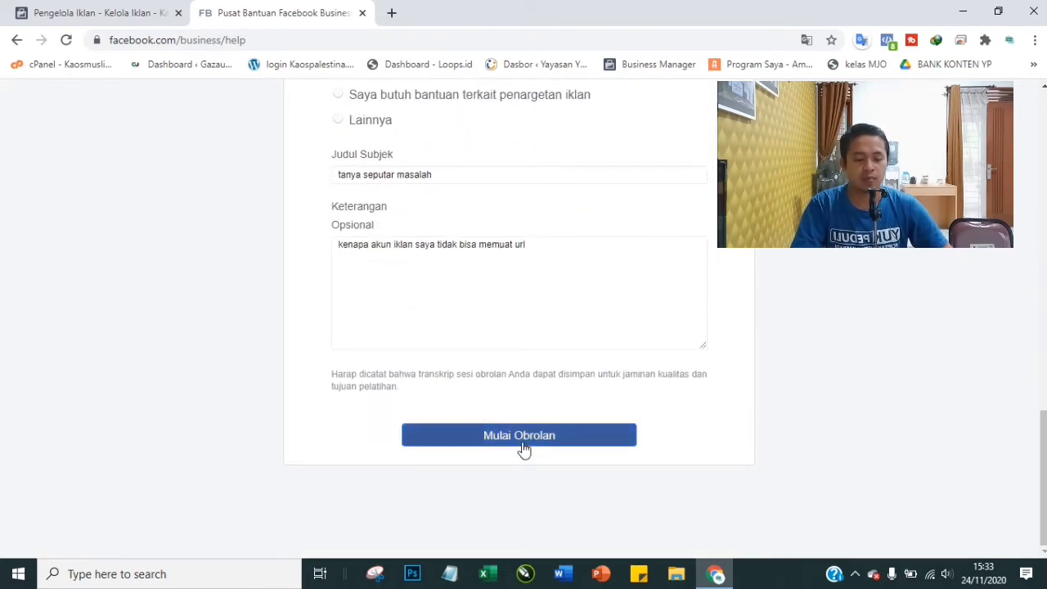
{"action": "left_click", "coordinate": [522, 444]}
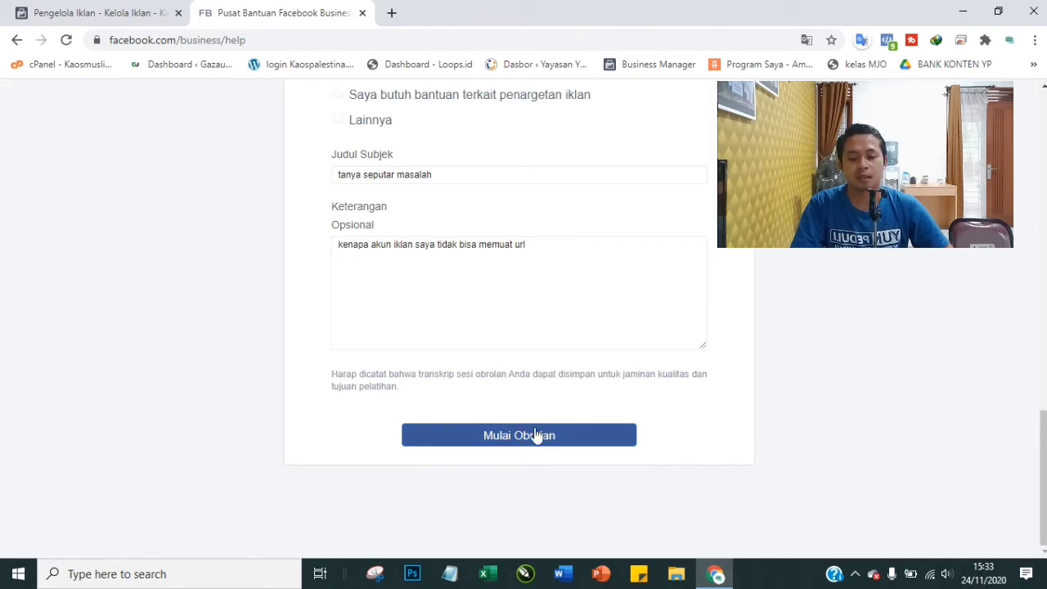
Scroll the page while the submitted chat request processes and Messenger opens
{"action": "scroll", "coordinate": [740, 249], "scroll_direction": "up", "scroll_amount": 3}
{"action": "scroll", "coordinate": [740, 249], "scroll_direction": "down", "scroll_amount": 3}
{"action": "scroll", "coordinate": [740, 249], "scroll_direction": "up", "scroll_amount": 8}
{"action": "scroll", "coordinate": [740, 250], "scroll_direction": "down", "scroll_amount": 3}
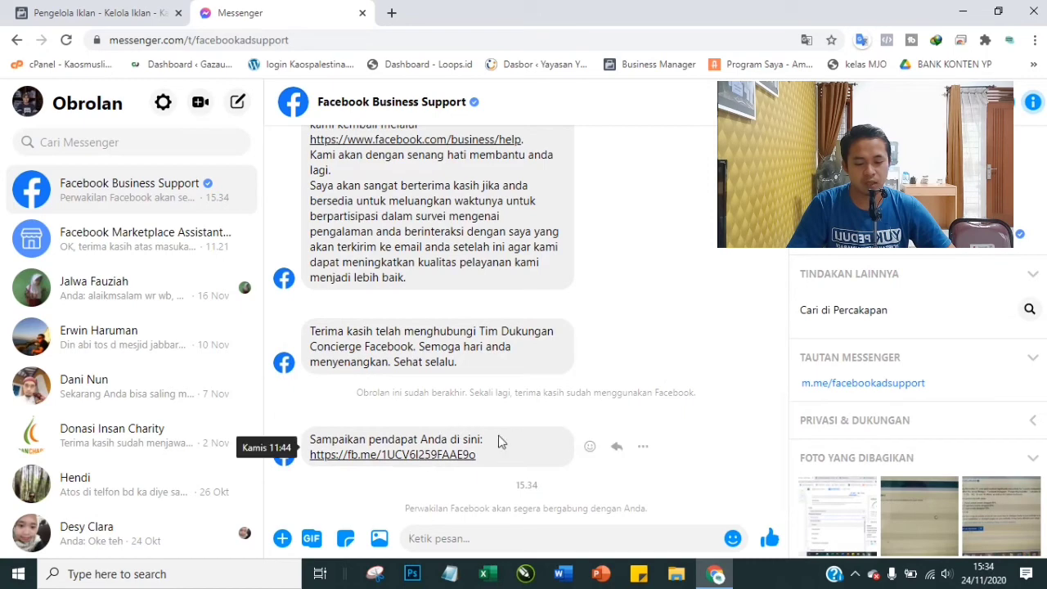
Send 'hallo', then send a message asking why URLs cannot be entered in ads
{"action": "type", "text": "hallo"}
{"action": "key", "text": "Return"}
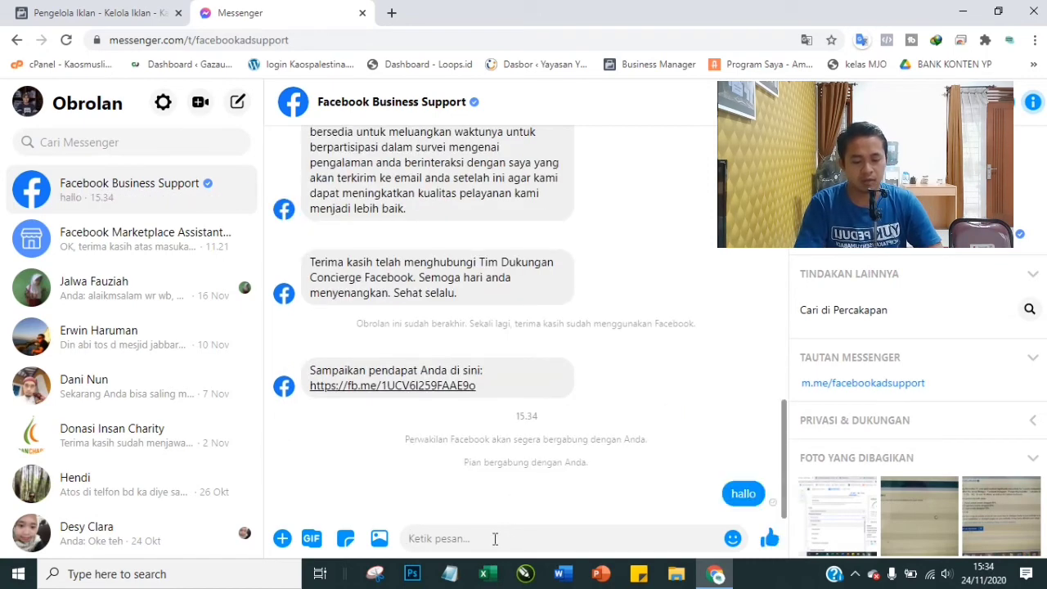
{"action": "type", "text": "saya p"}
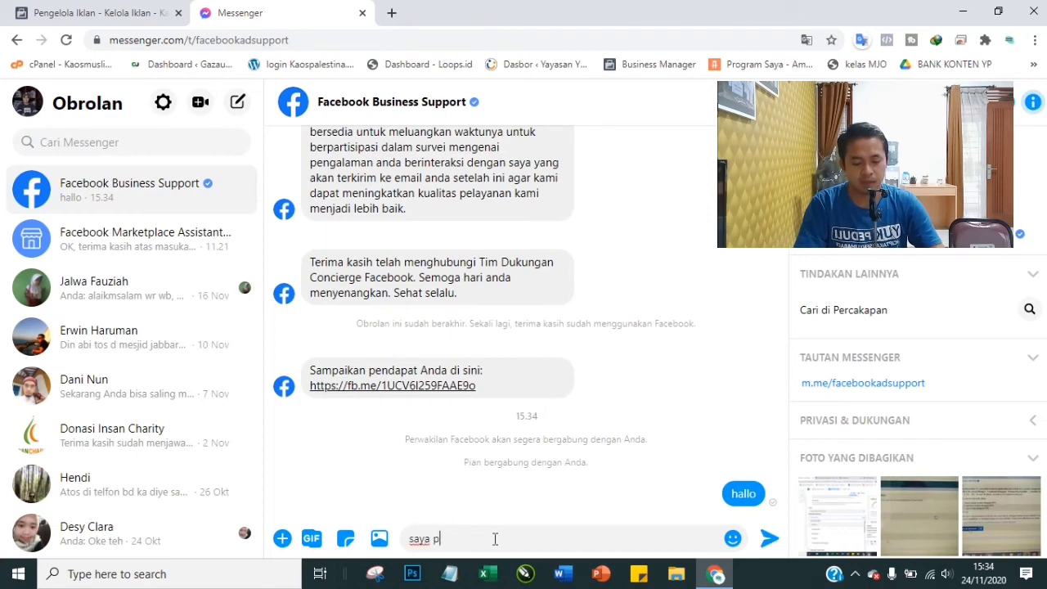
{"action": "type", "text": "unya masalah, kne"}
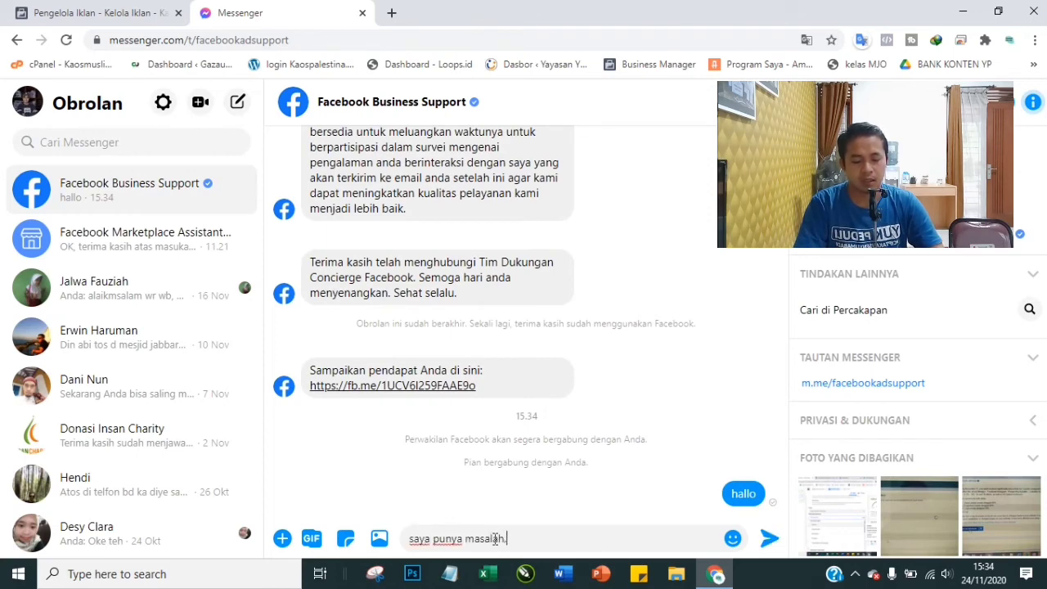
{"action": "key", "text": "BackSpace"}
{"action": "key", "text": "BackSpace"}
{"action": "type", "text": "enao"}
{"action": "key", "text": "BackSpace"}
{"action": "key", "text": "BackSpace"}
{"action": "type", "text": "apa"}
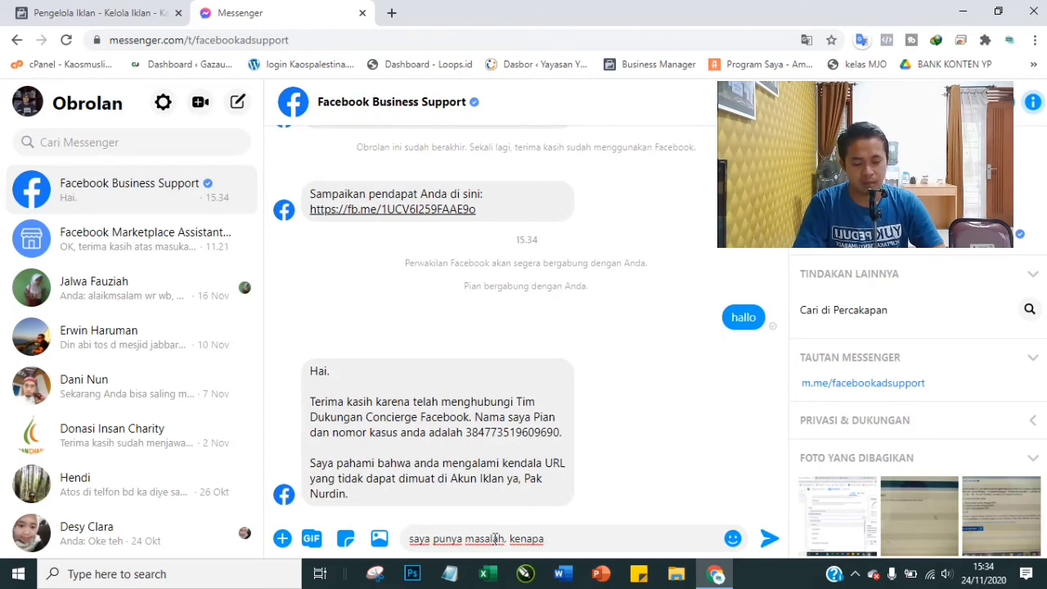
{"action": "type", "text": "saat "}
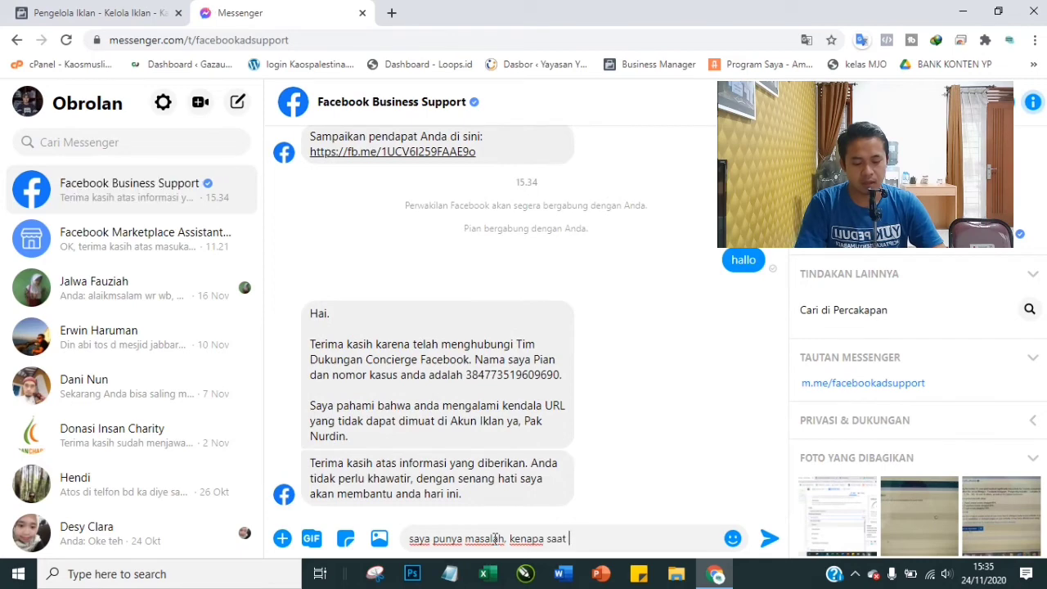
{"action": "type", "text": "saya memasukan url"}
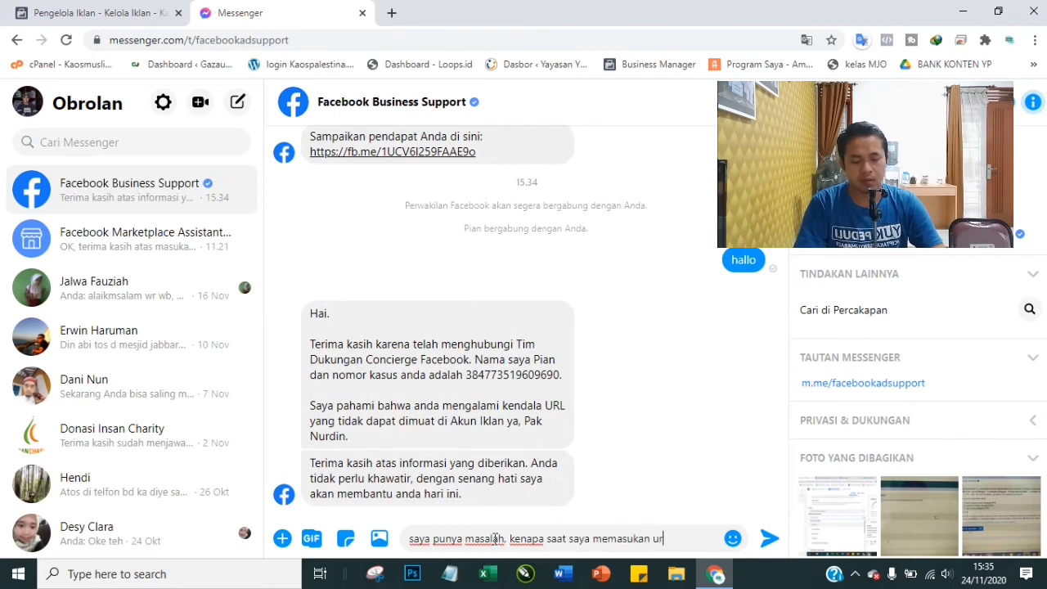
{"action": "type", "text": " di ads. "}
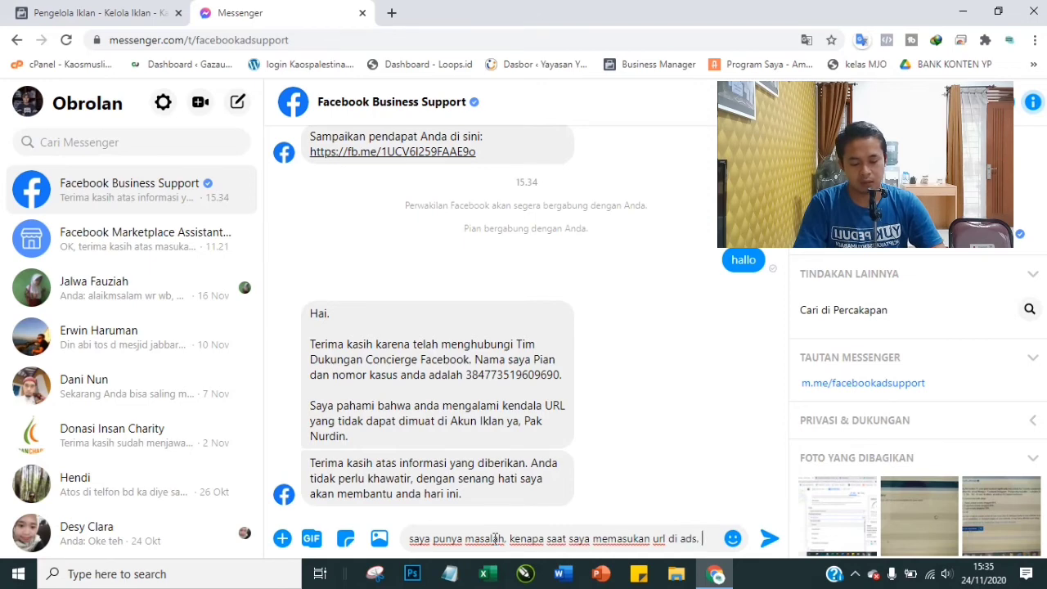
{"action": "type", "text": "tidak bisa"}
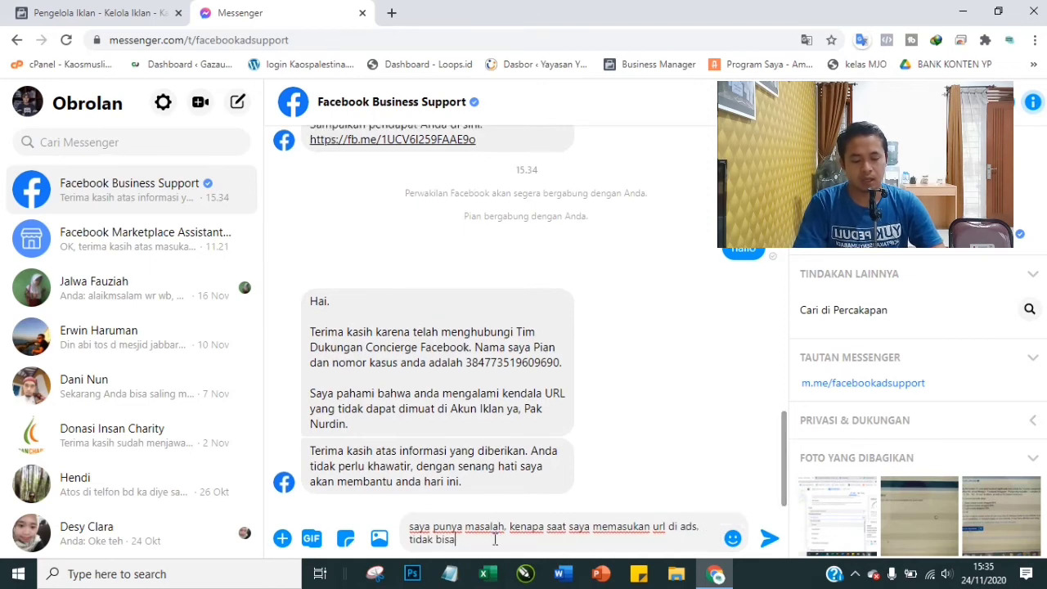
{"action": "key", "text": "Return"}
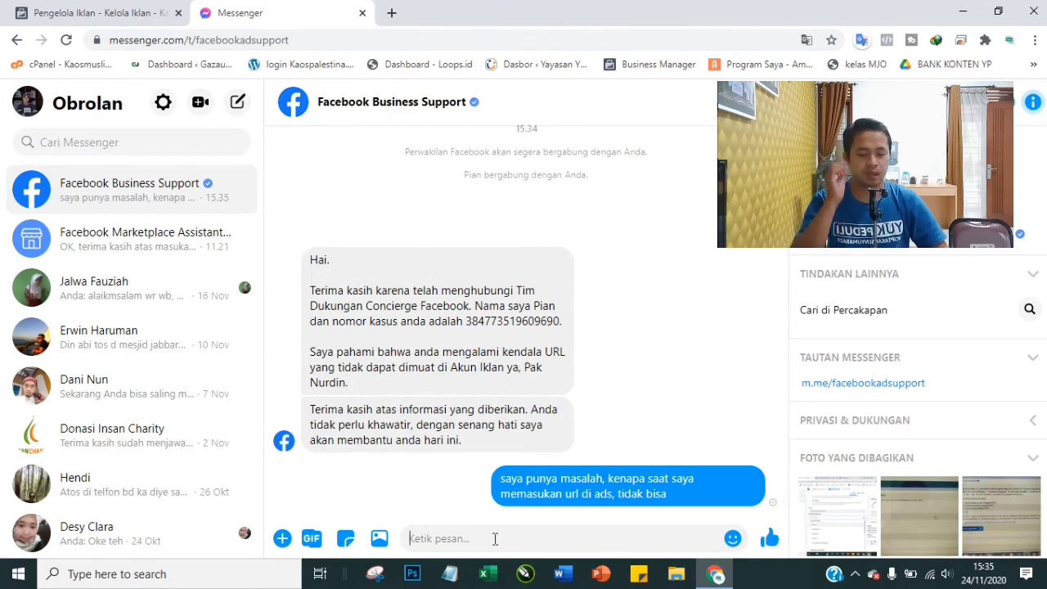